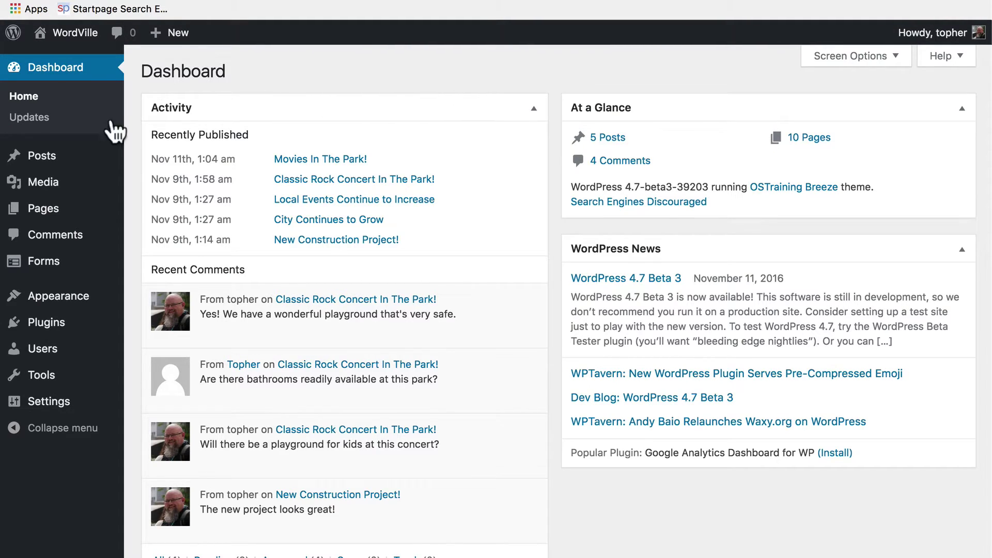
Step: Open Tools > Available Tools and review the Press This and Categories and Tags Converter sections
{"action": "mouse_move", "coordinate": [56, 383]}
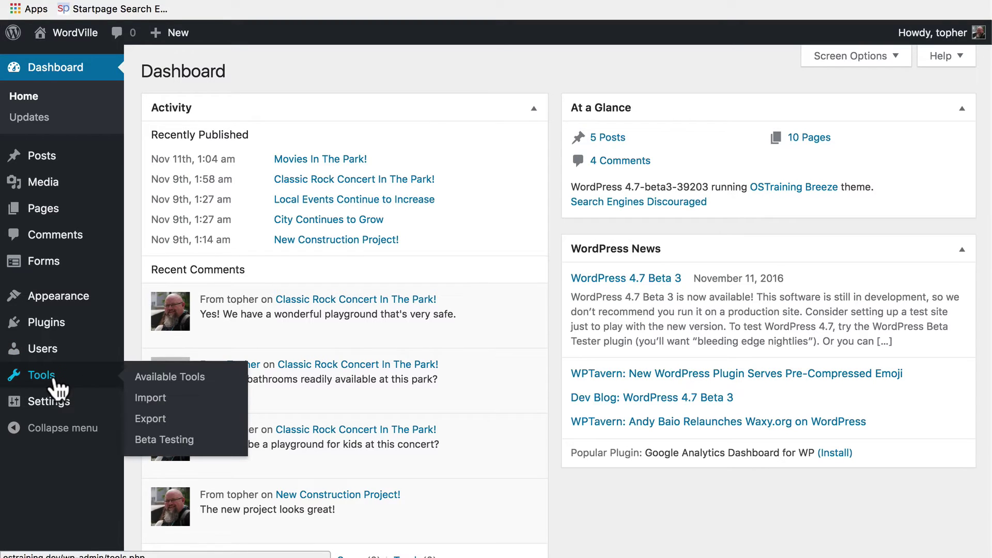
{"action": "left_click", "coordinate": [57, 384]}
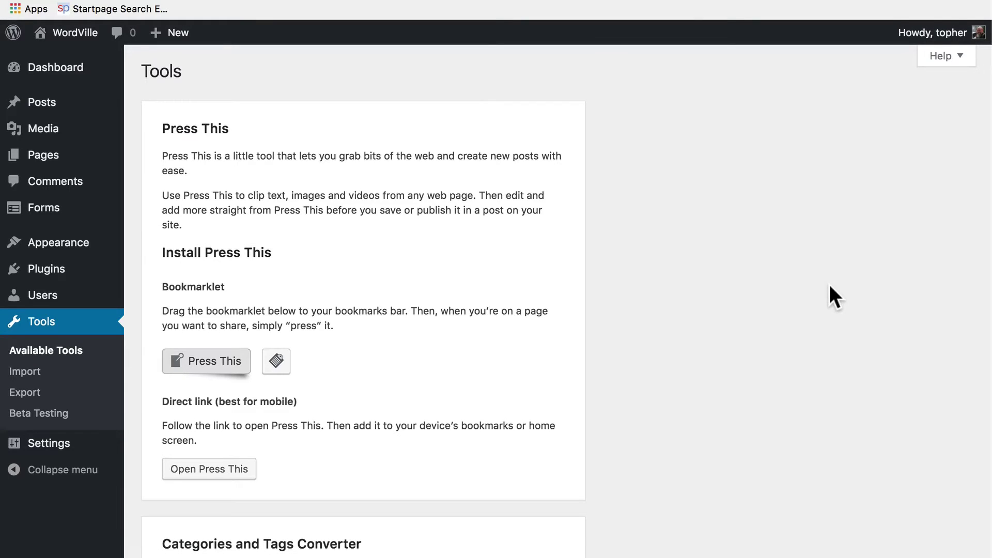
{"action": "scroll", "coordinate": [830, 285], "scroll_direction": "down", "scroll_amount": 3}
{"action": "scroll", "coordinate": [829, 285], "scroll_direction": "up", "scroll_amount": 3}
Step: Drag the Press This button onto the bookmarks bar, then reveal, select and hide its bookmarklet code
{"action": "left_click_drag", "start_coordinate": [195, 361], "coordinate": [244, 7]}
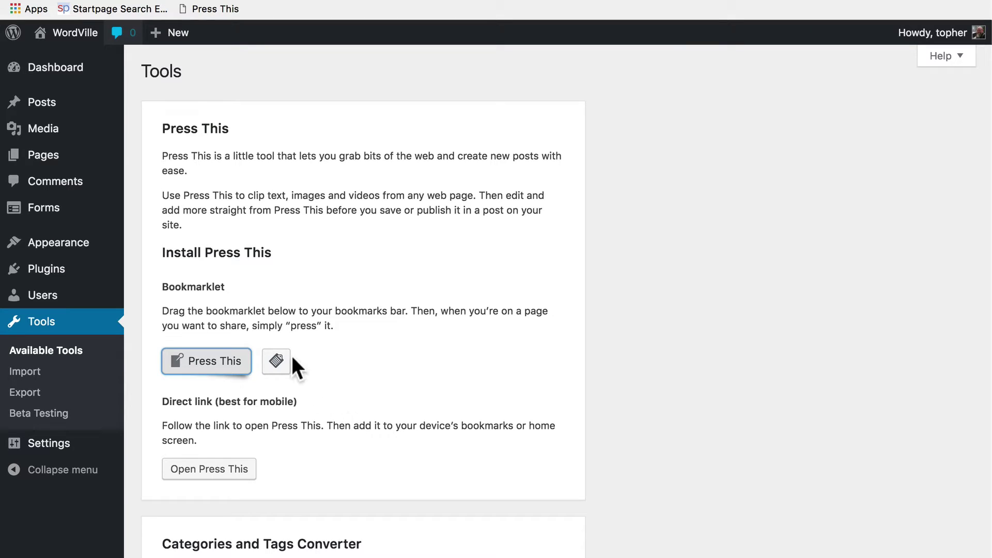
{"action": "left_click", "coordinate": [275, 361]}
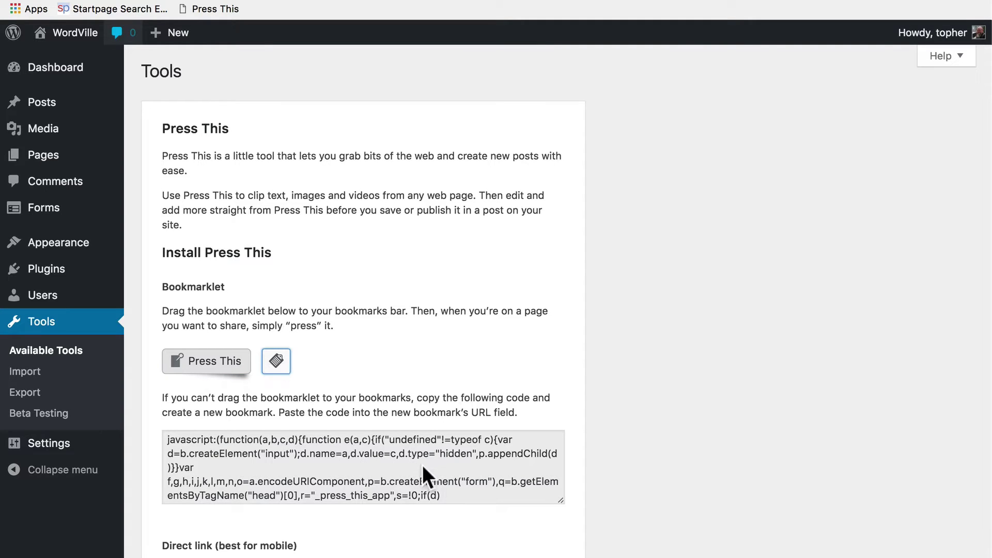
{"action": "left_click", "coordinate": [422, 465]}
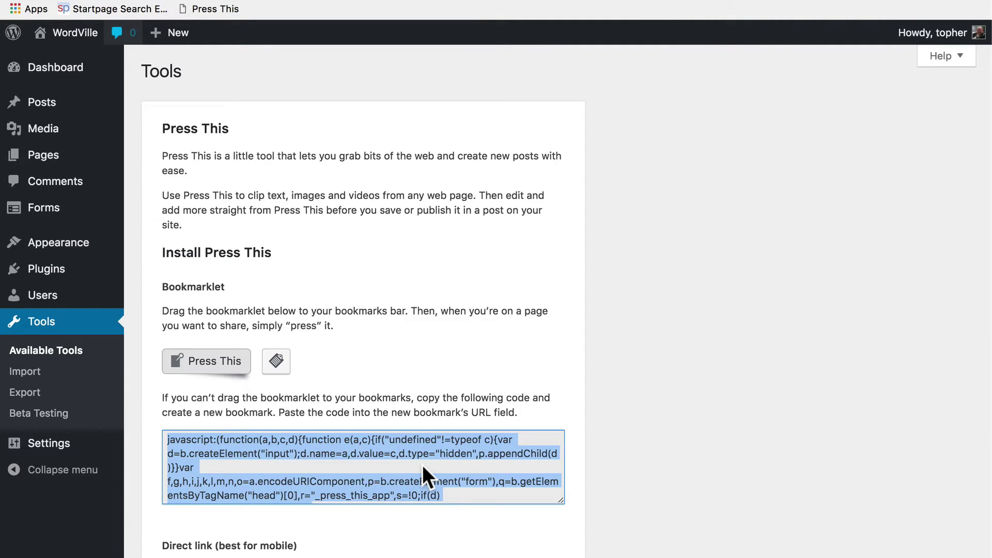
{"action": "left_click", "coordinate": [276, 361]}
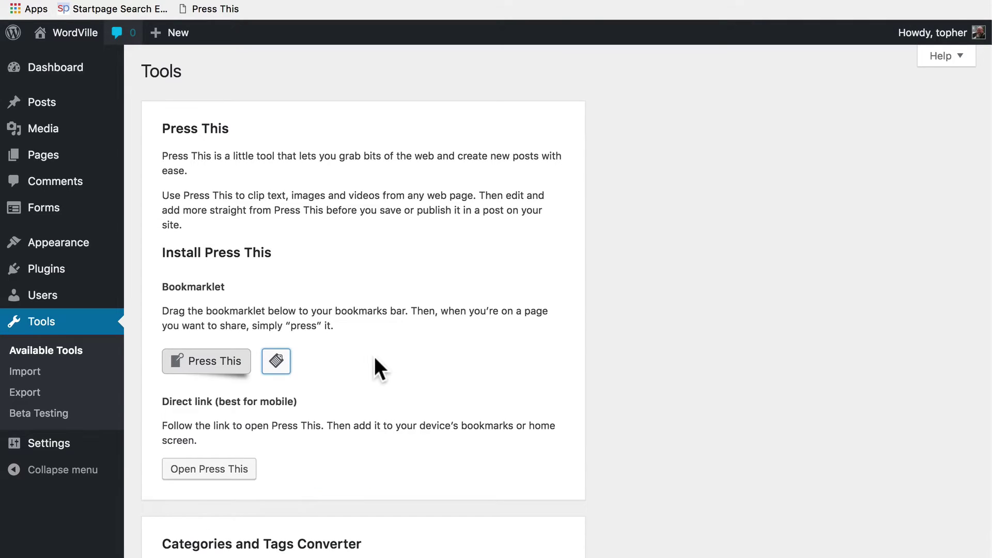
{"action": "scroll", "coordinate": [386, 395], "scroll_direction": "down", "scroll_amount": 3}
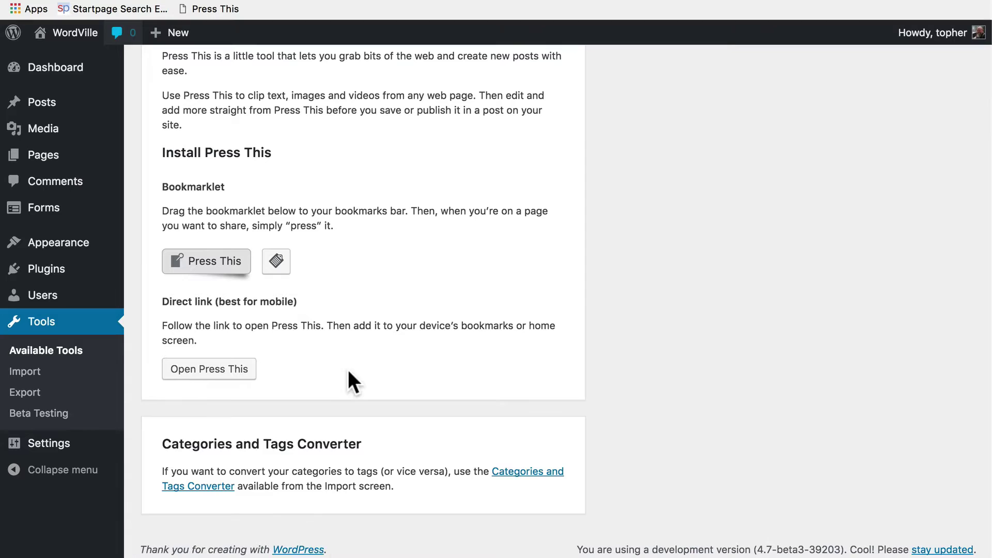
{"action": "scroll", "coordinate": [349, 372], "scroll_direction": "up", "scroll_amount": 1}
{"action": "scroll", "coordinate": [348, 372], "scroll_direction": "up", "scroll_amount": 1}
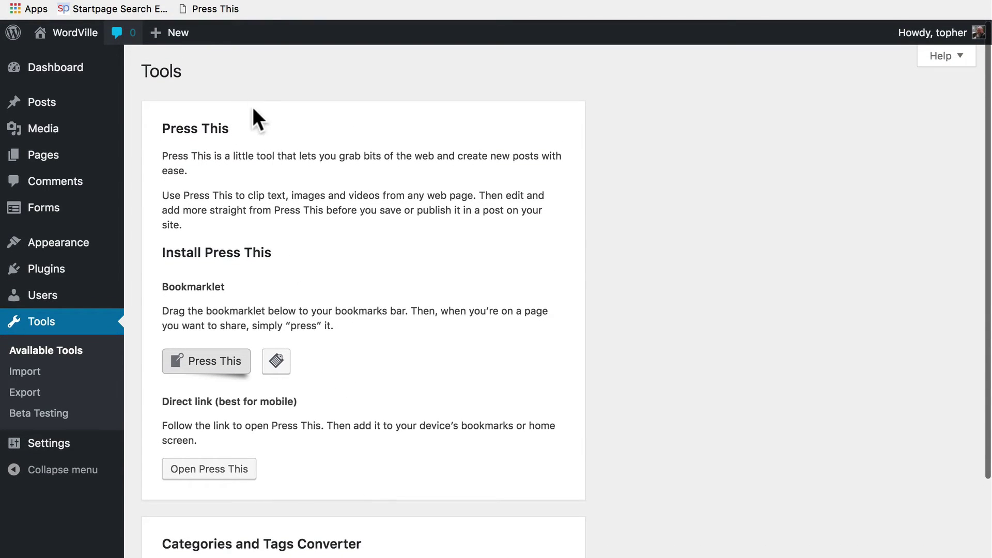
Step: In a new tab, go to heropress.com and clip it with the Press This bookmark
{"action": "key", "text": "super+t"}
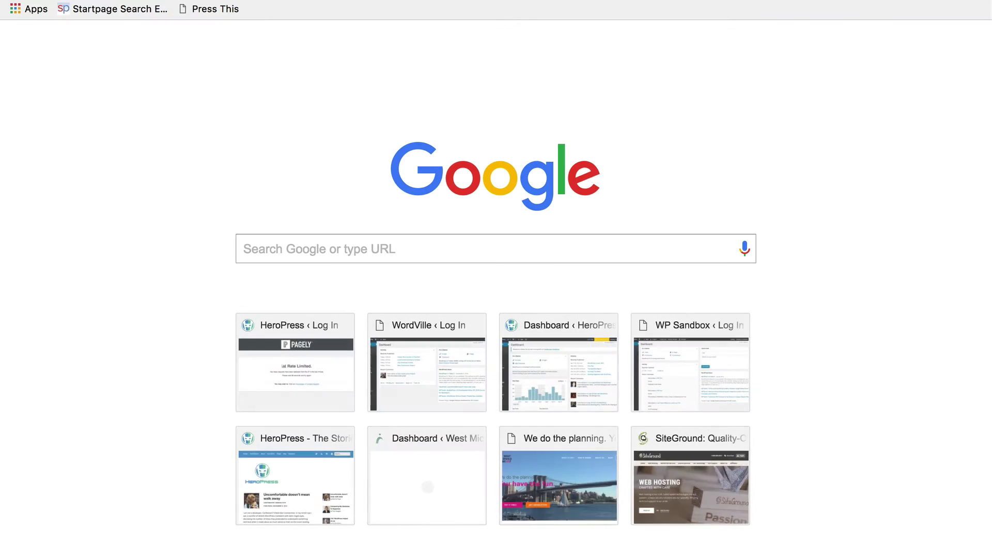
{"action": "type", "text": "hero"}
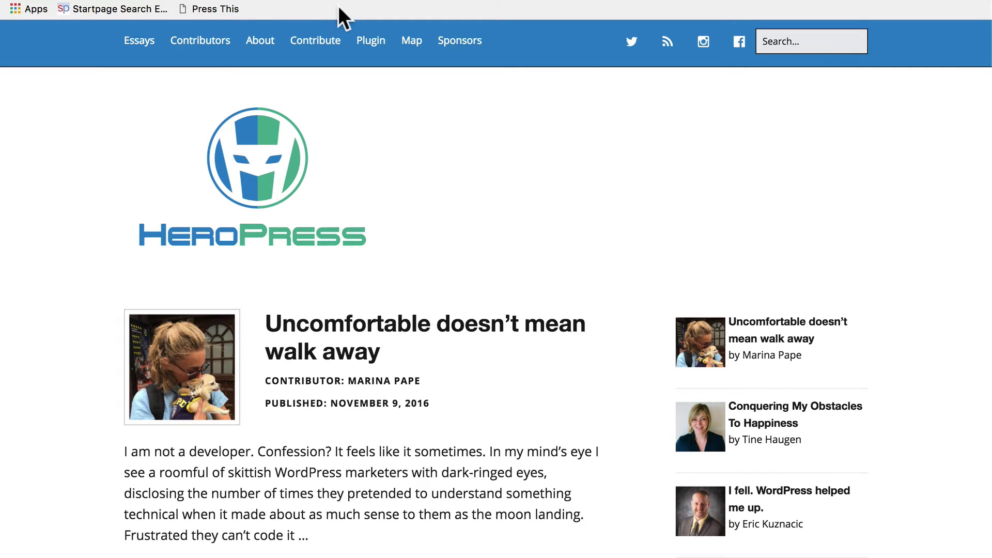
{"action": "left_click", "coordinate": [210, 3]}
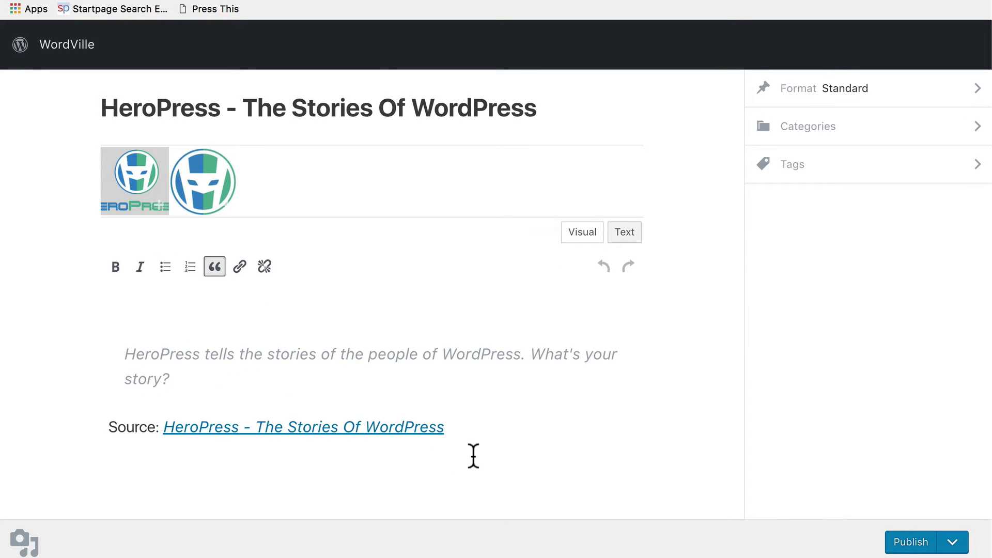
{"action": "left_click", "coordinate": [162, 217]}
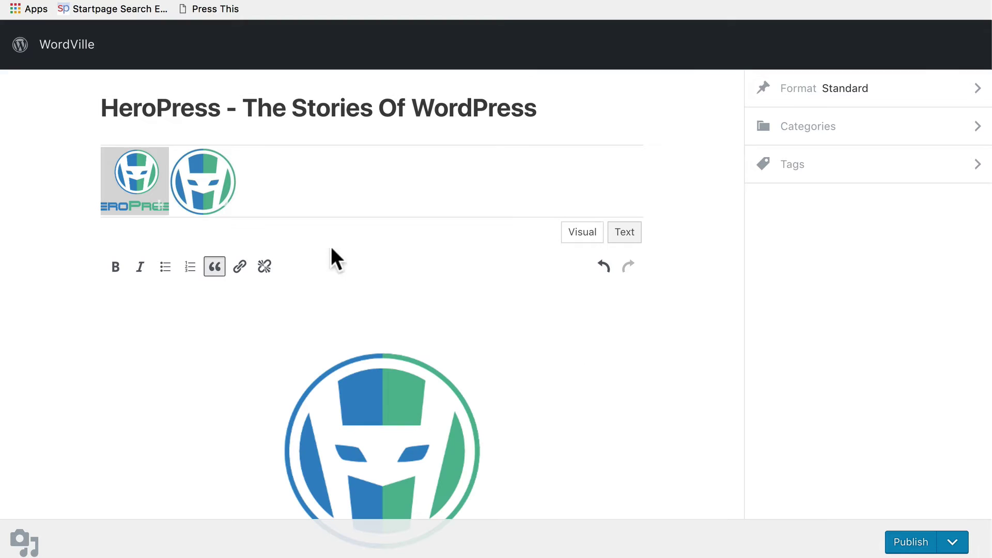
{"action": "scroll", "coordinate": [713, 383], "scroll_direction": "down", "scroll_amount": 2}
{"action": "scroll", "coordinate": [717, 380], "scroll_direction": "down", "scroll_amount": 4}
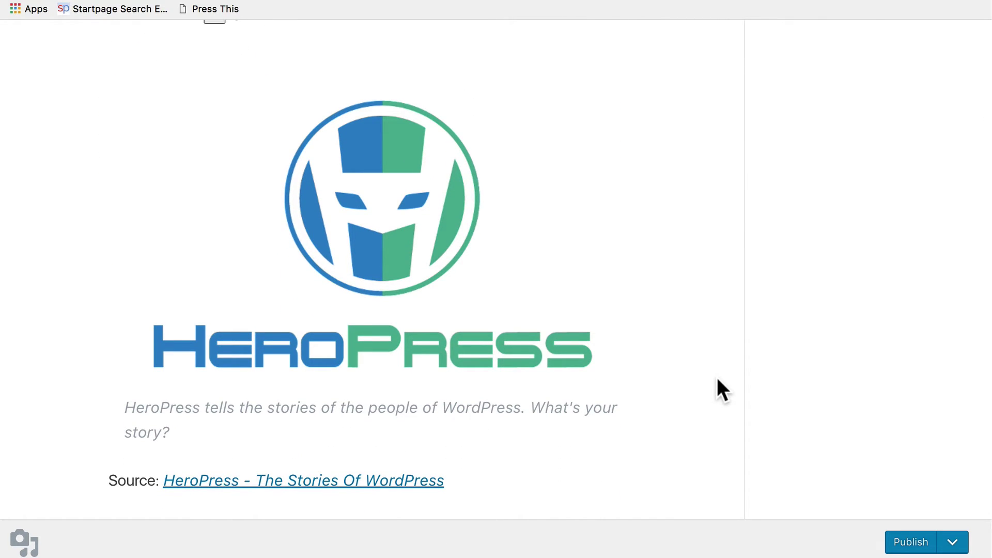
{"action": "scroll", "coordinate": [717, 380], "scroll_direction": "up", "scroll_amount": 5}
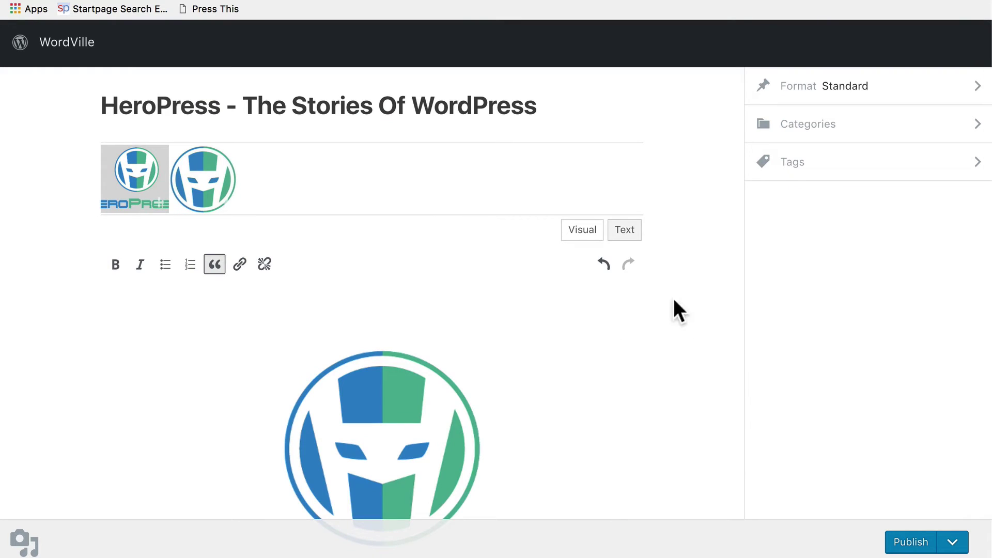
{"action": "left_click", "coordinate": [625, 229]}
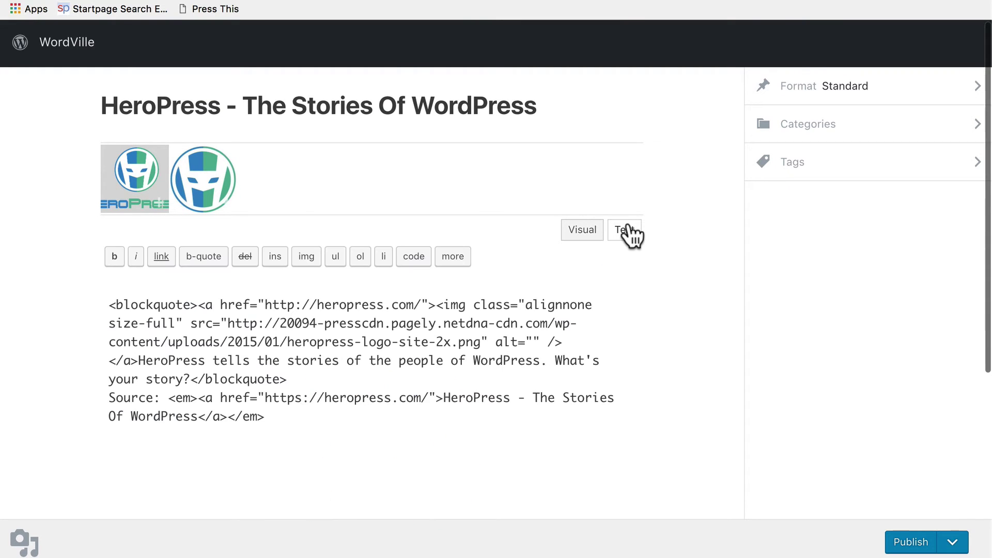
{"action": "left_click", "coordinate": [570, 231]}
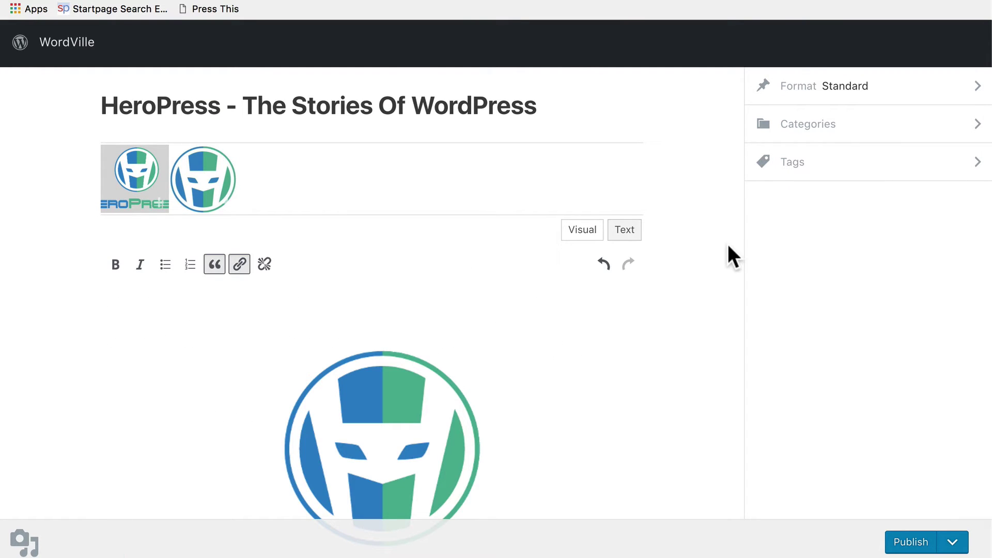
{"action": "left_click", "coordinate": [820, 93]}
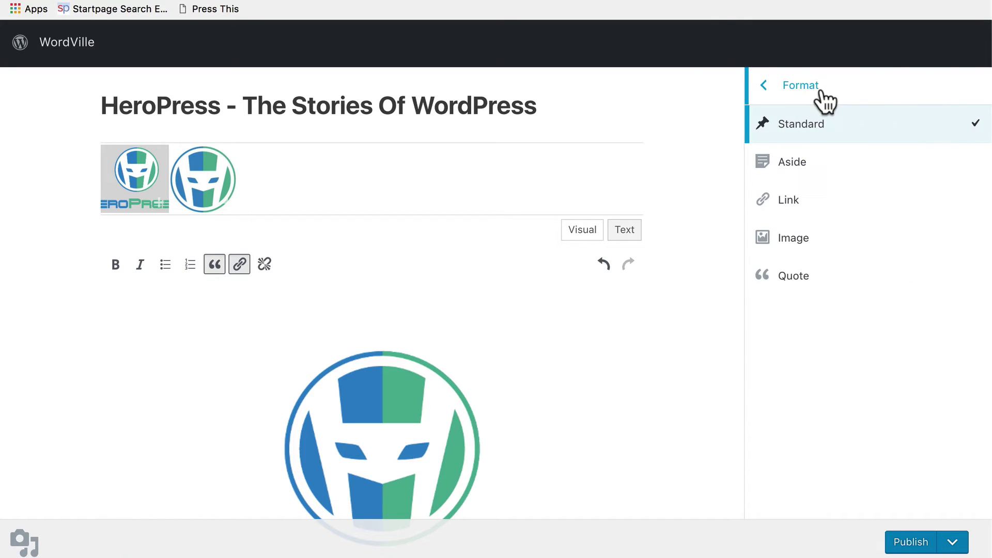
{"action": "left_click", "coordinate": [824, 100]}
{"action": "left_click", "coordinate": [826, 155]}
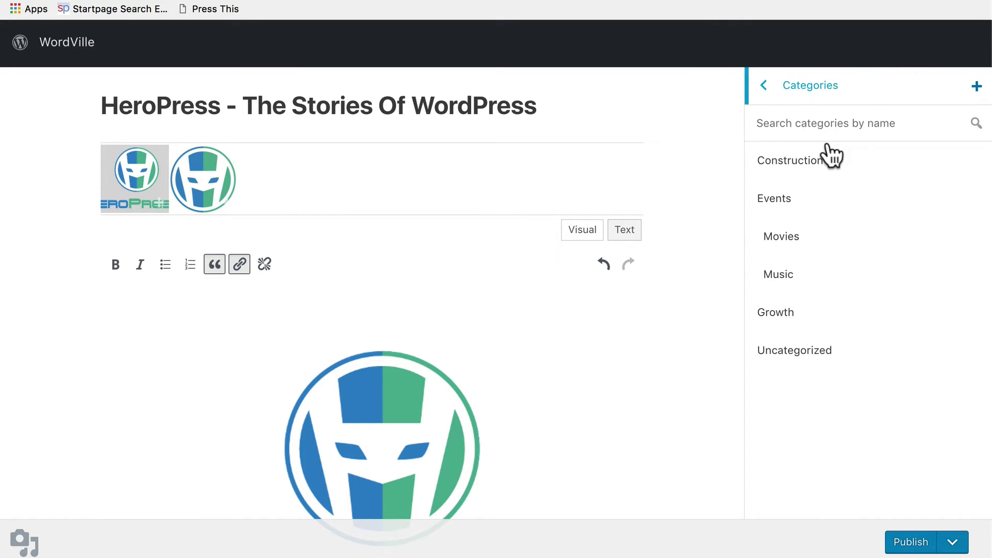
{"action": "left_click", "coordinate": [770, 87]}
{"action": "left_click", "coordinate": [791, 161]}
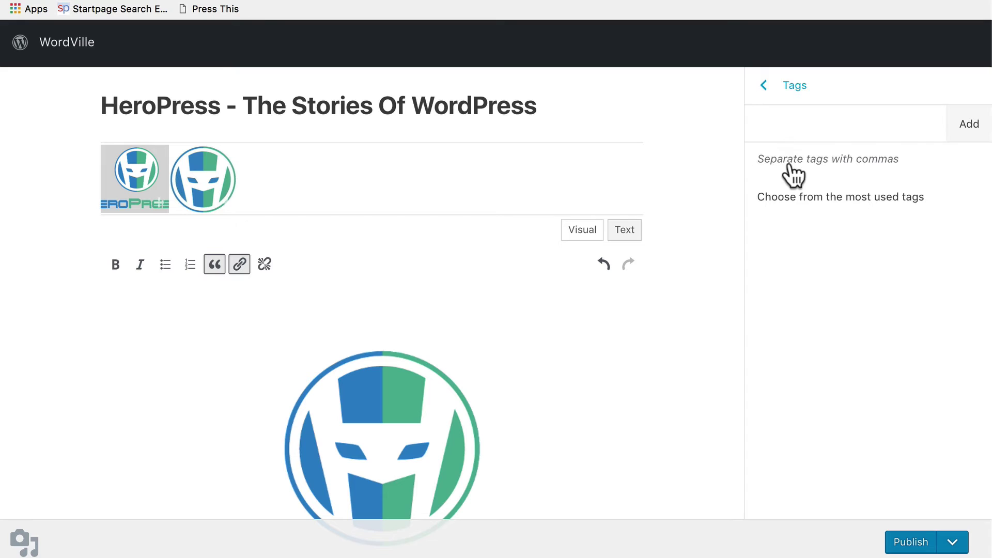
{"action": "left_click", "coordinate": [770, 86]}
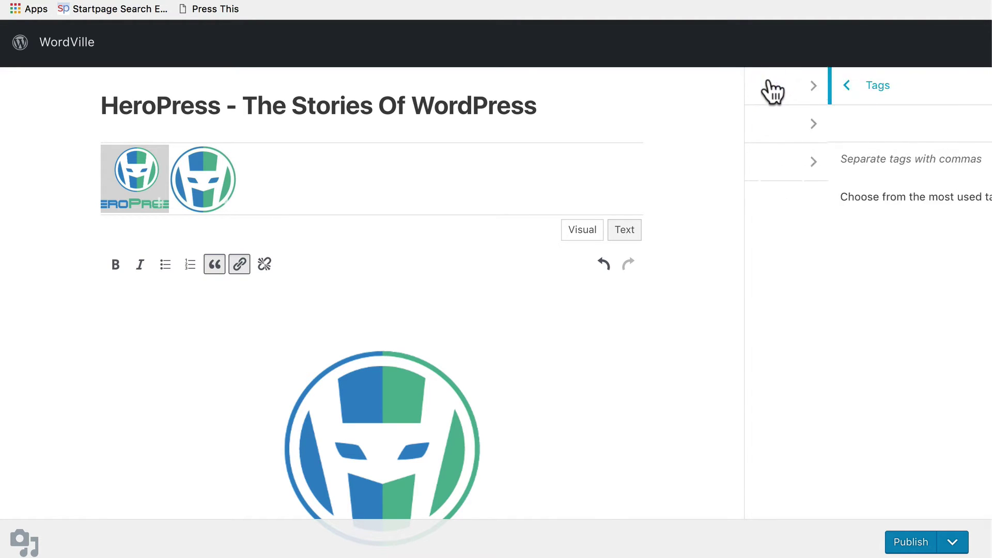
{"action": "left_click", "coordinate": [24, 543]}
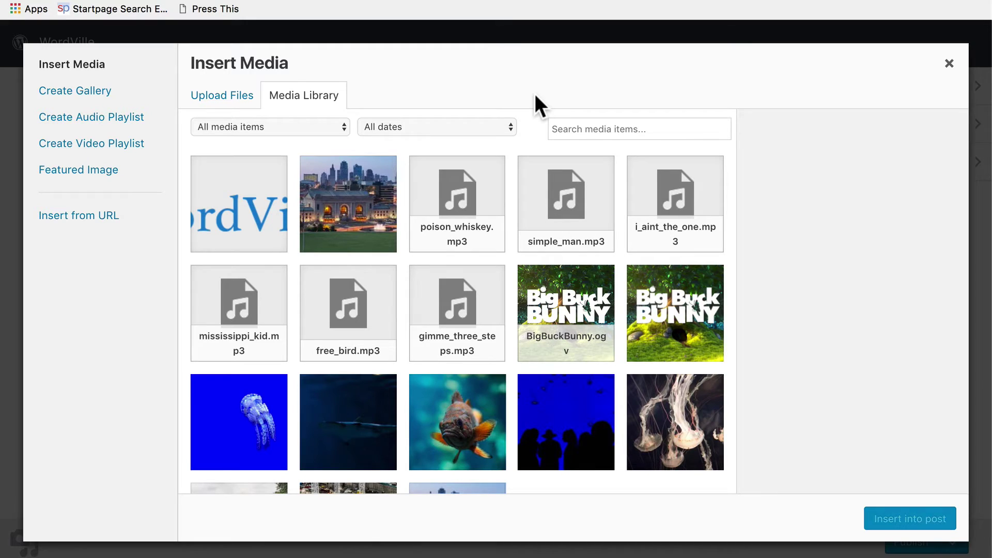
{"action": "left_click", "coordinate": [950, 63]}
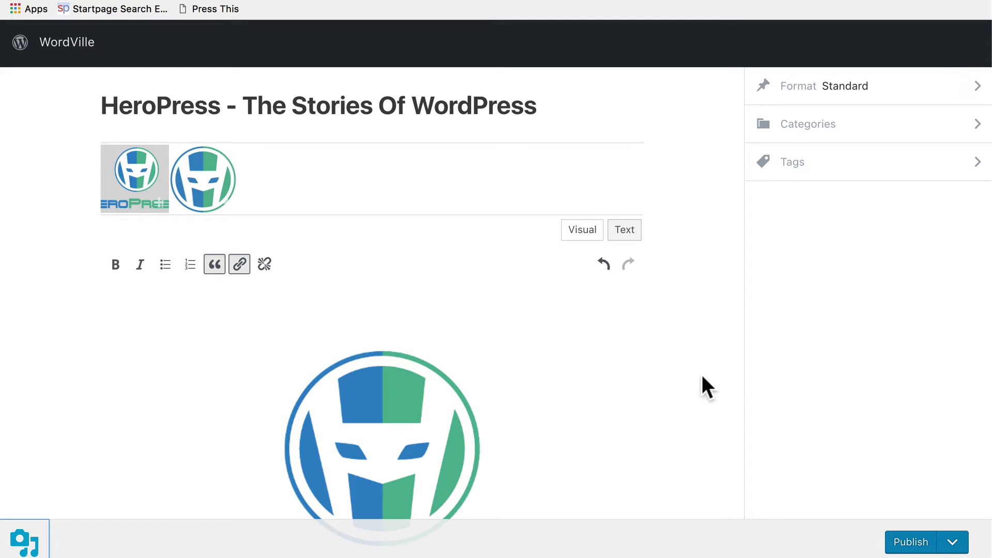
Step: Look over the Publish options, dismiss them, and scroll through the HeroPress draft
{"action": "left_click", "coordinate": [953, 544]}
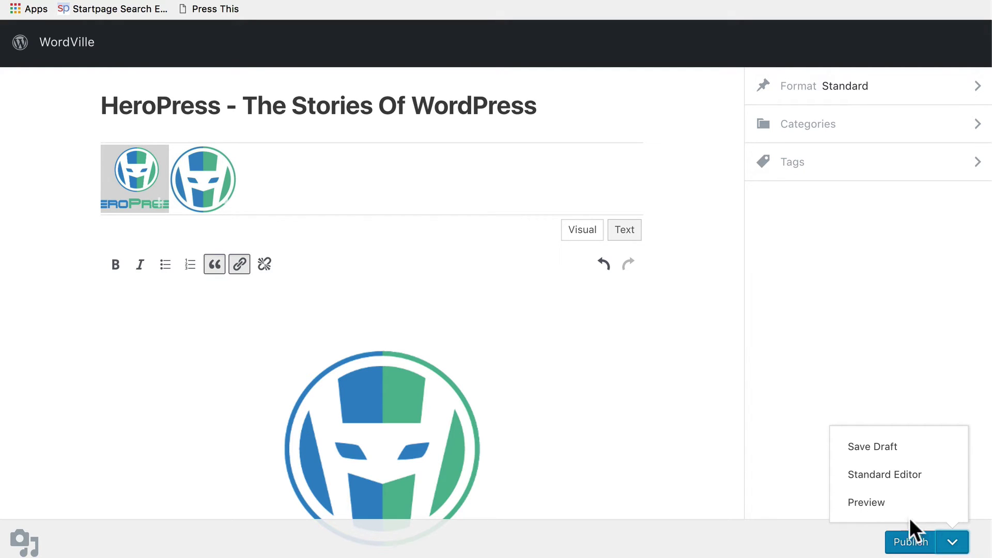
{"action": "left_click", "coordinate": [808, 270]}
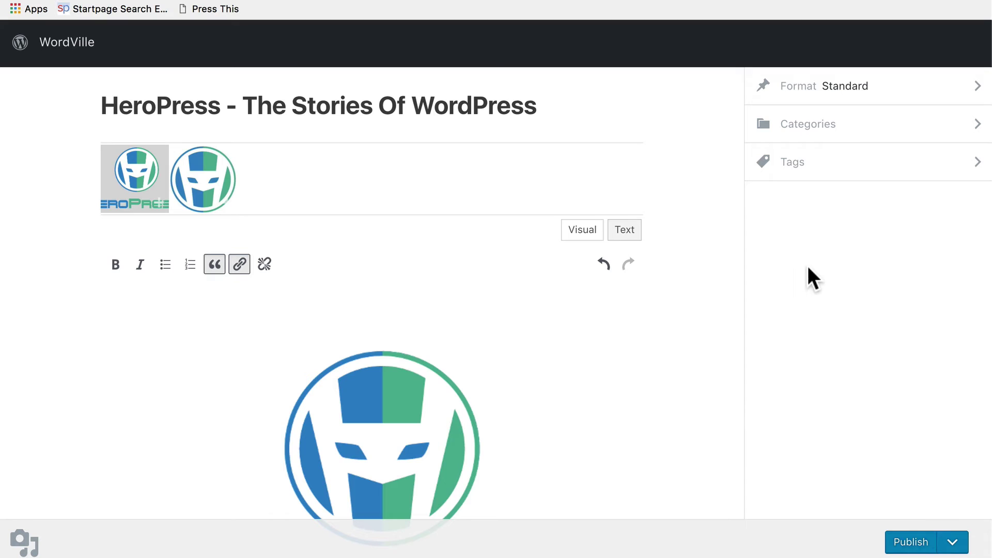
{"action": "scroll", "coordinate": [809, 269], "scroll_direction": "down", "scroll_amount": 5}
{"action": "scroll", "coordinate": [808, 268], "scroll_direction": "down", "scroll_amount": 3}
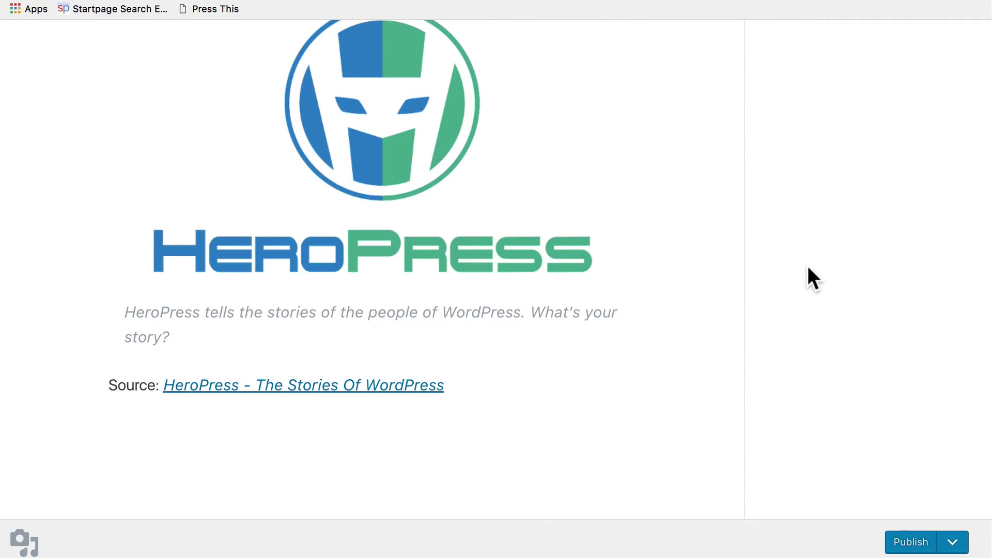
{"action": "scroll", "coordinate": [808, 268], "scroll_direction": "up", "scroll_amount": 10}
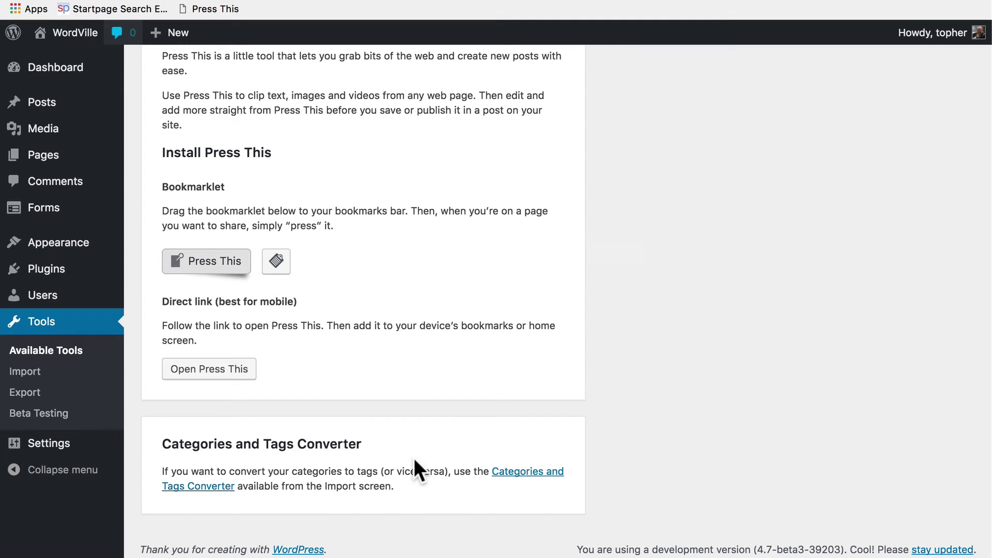
Step: Open Tools > Import and browse the importers: Blogger, LiveJournal, RSS, Tumblr and WordPress
{"action": "left_click", "coordinate": [24, 371]}
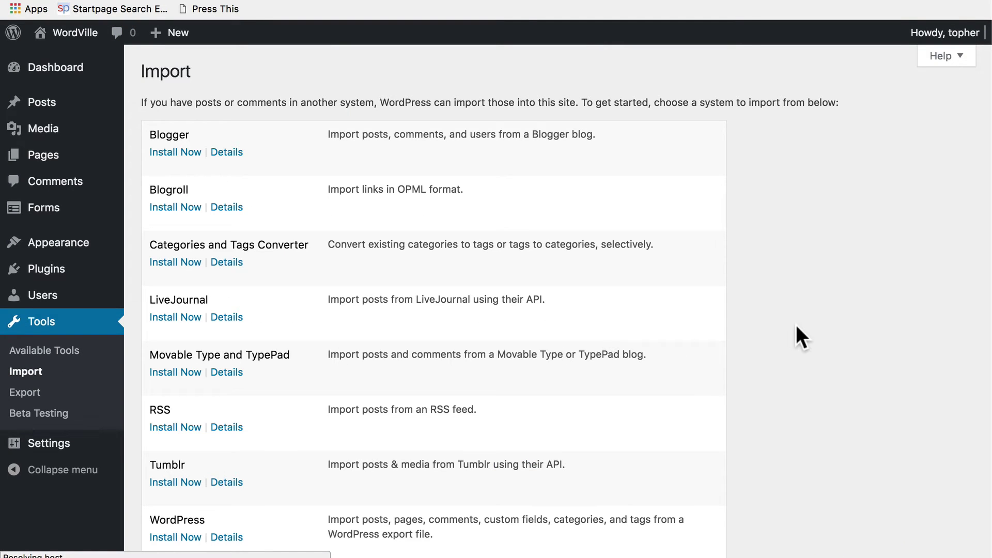
{"action": "scroll", "coordinate": [796, 326], "scroll_direction": "down", "scroll_amount": 3}
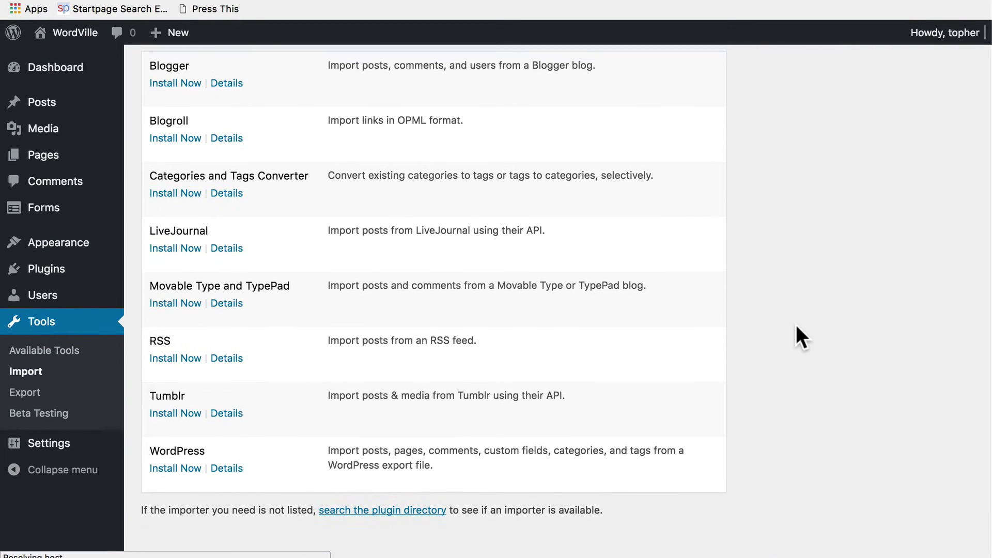
{"action": "scroll", "coordinate": [797, 326], "scroll_direction": "up", "scroll_amount": 1}
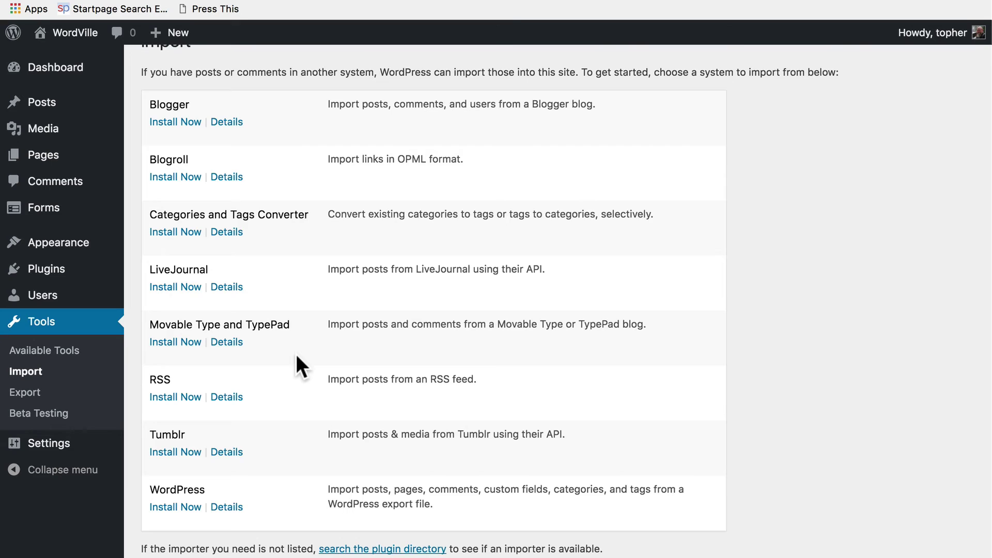
{"action": "scroll", "coordinate": [283, 381], "scroll_direction": "down", "scroll_amount": 2}
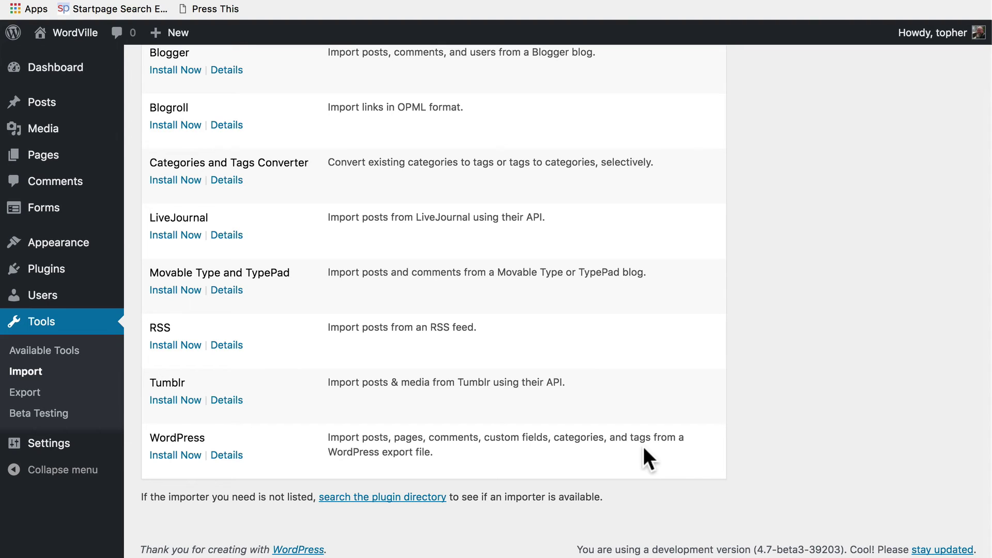
Step: Open Tools > Export, where All content is selected for the XML export
{"action": "left_click", "coordinate": [25, 396]}
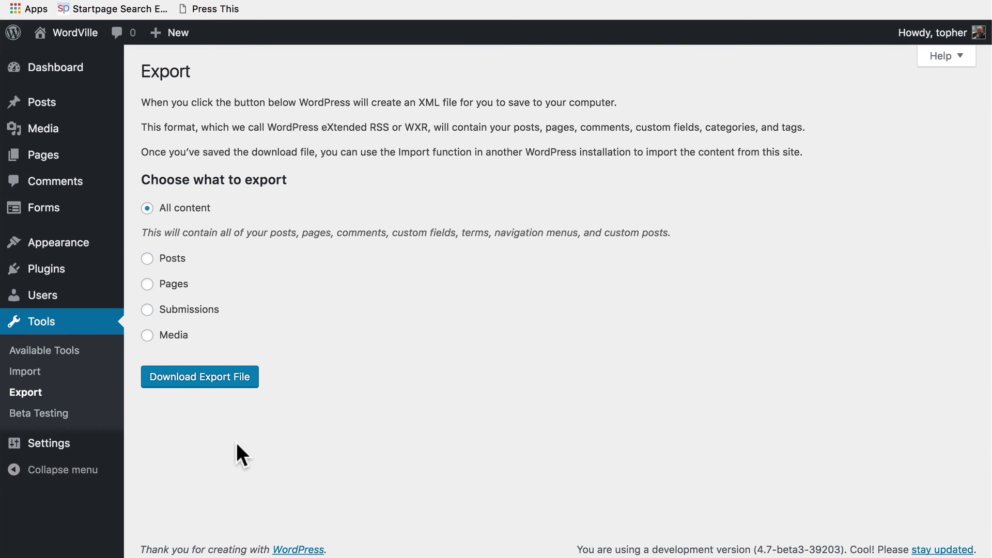
Step: Go to Tools > Beta Testing from the admin sidebar
{"action": "left_click", "coordinate": [35, 419]}
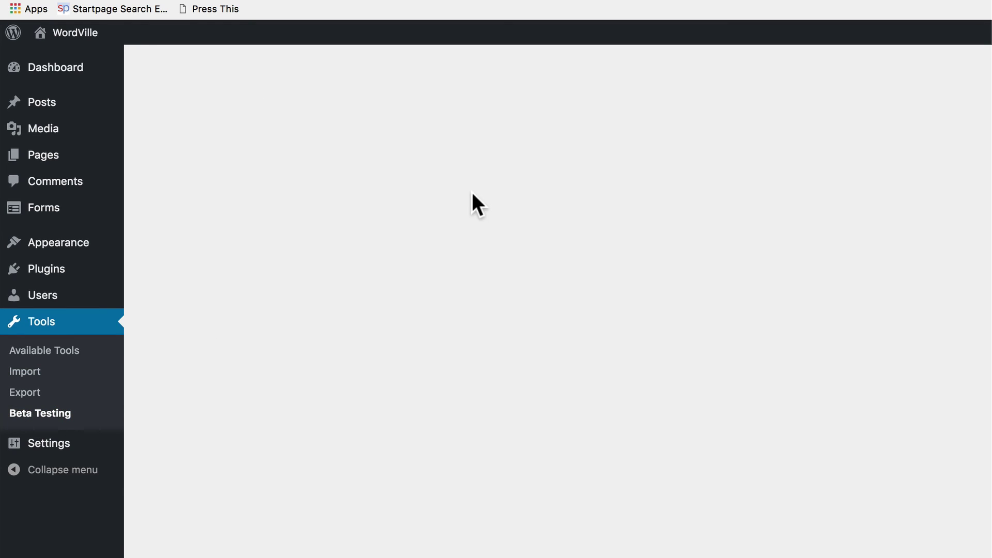